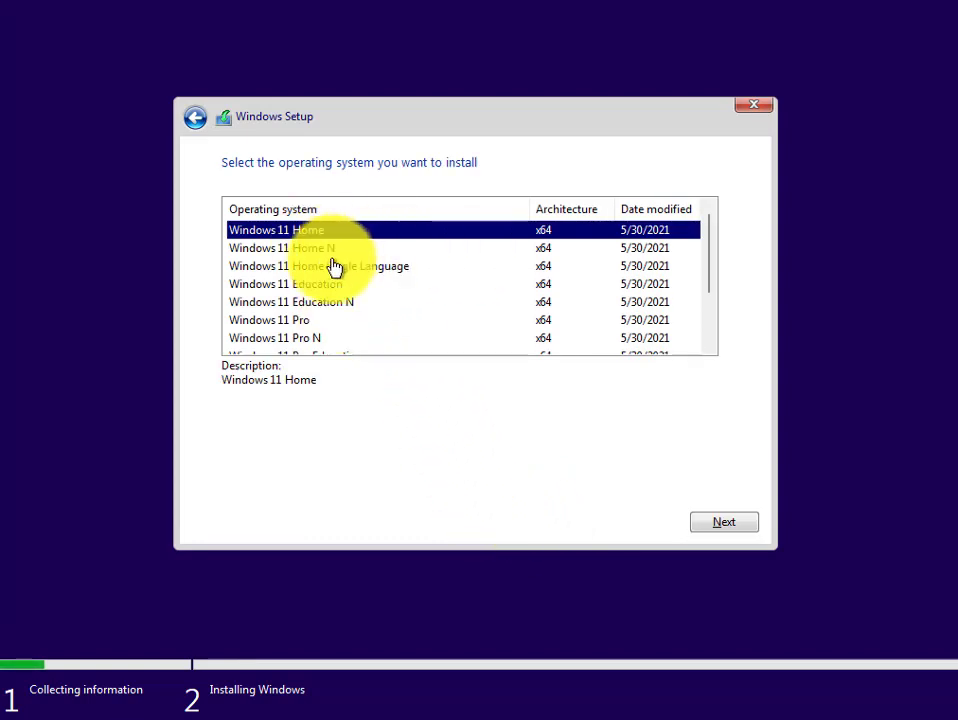
Step: Choose the Windows 11 Pro edition and accept the Microsoft Software License Terms
scroll(334, 272, down, 1)
click(298, 268)
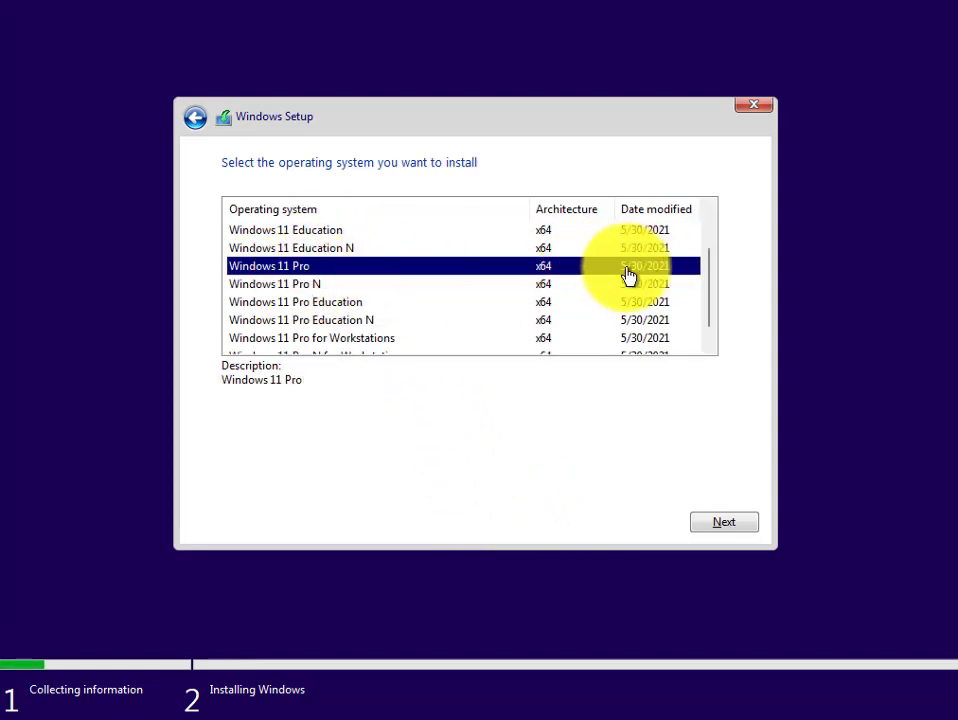
scroll(318, 268, up, 1)
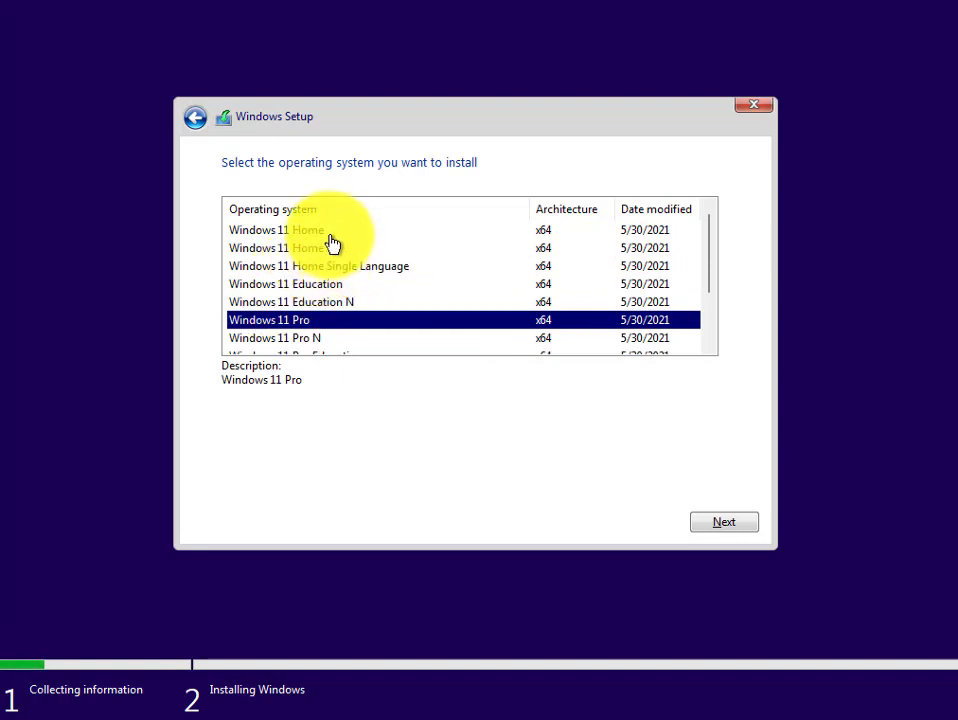
scroll(325, 304, down, 2)
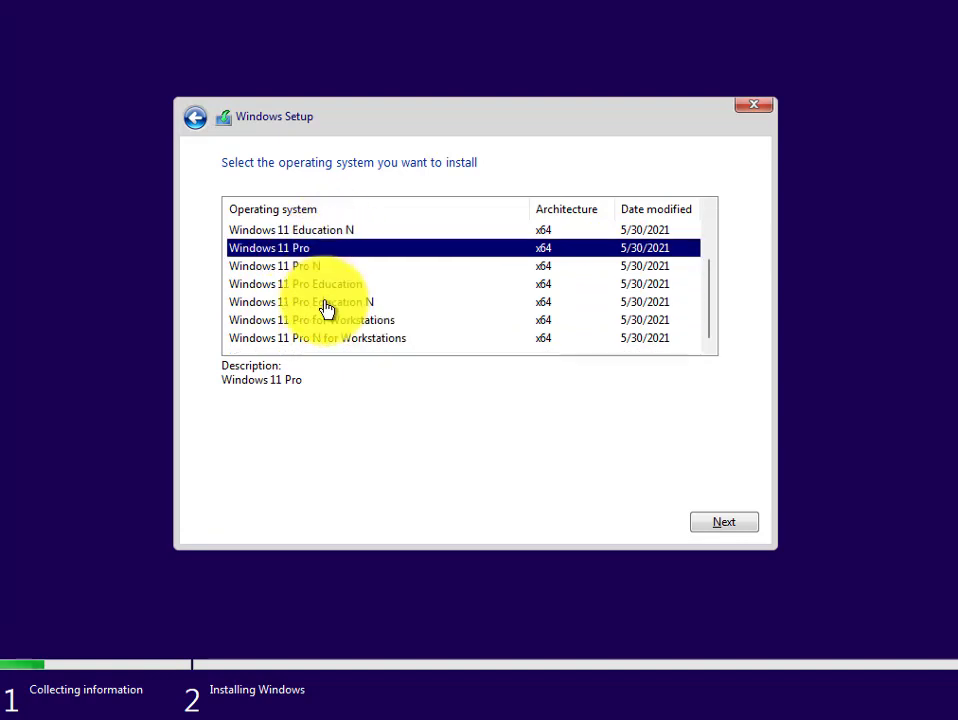
click(737, 522)
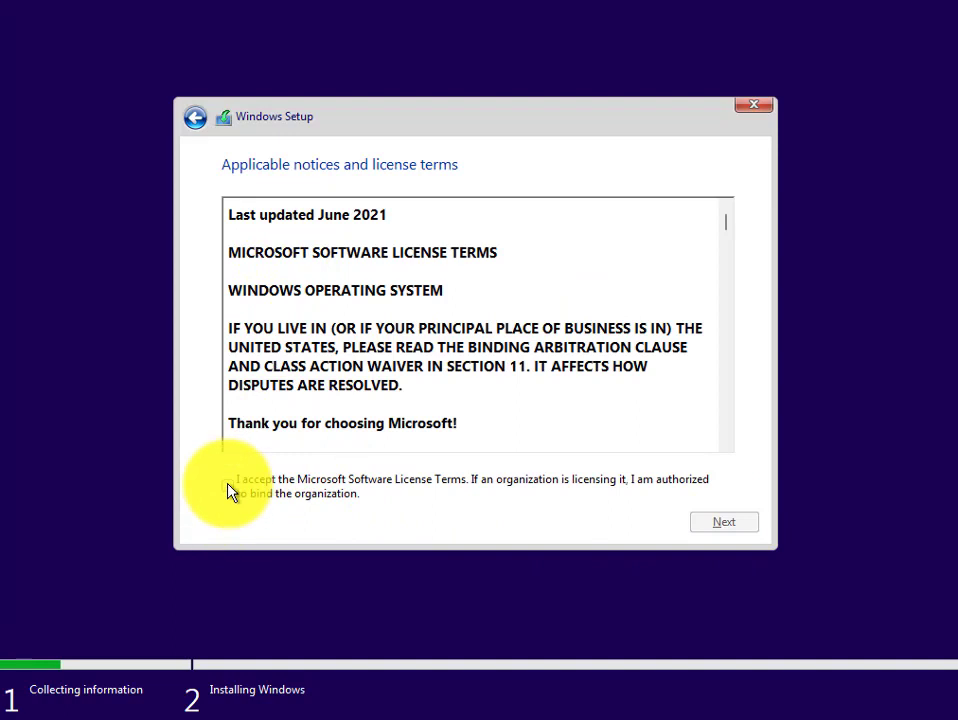
click(229, 487)
click(722, 522)
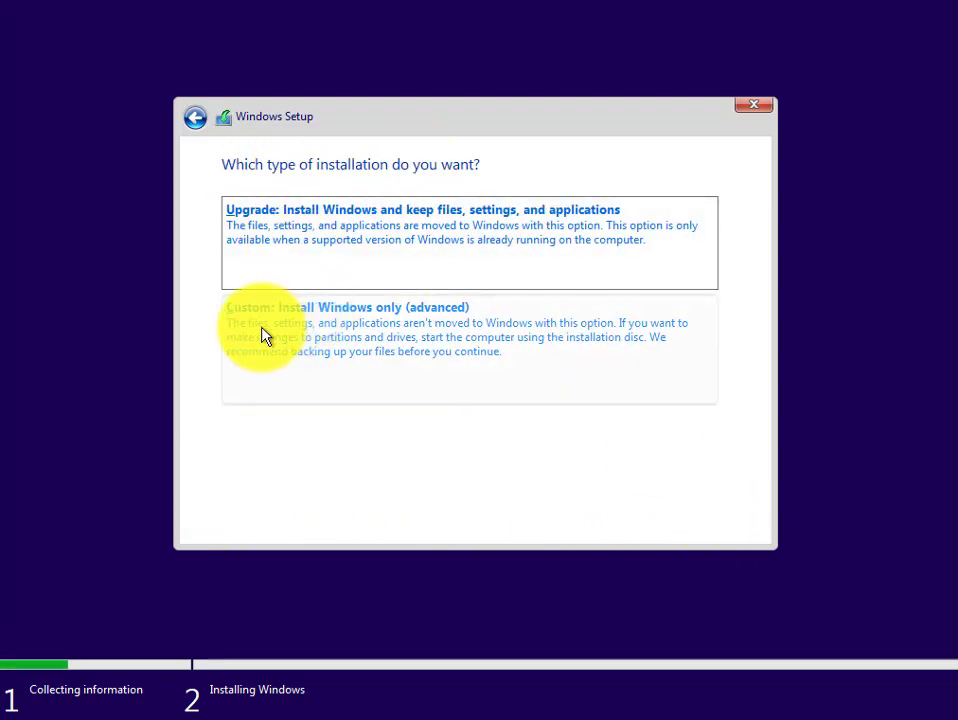
Step: Pick a Custom install and create a 130048 MB partition on Drive 0's unallocated space. Install onto Partition 2
click(343, 337)
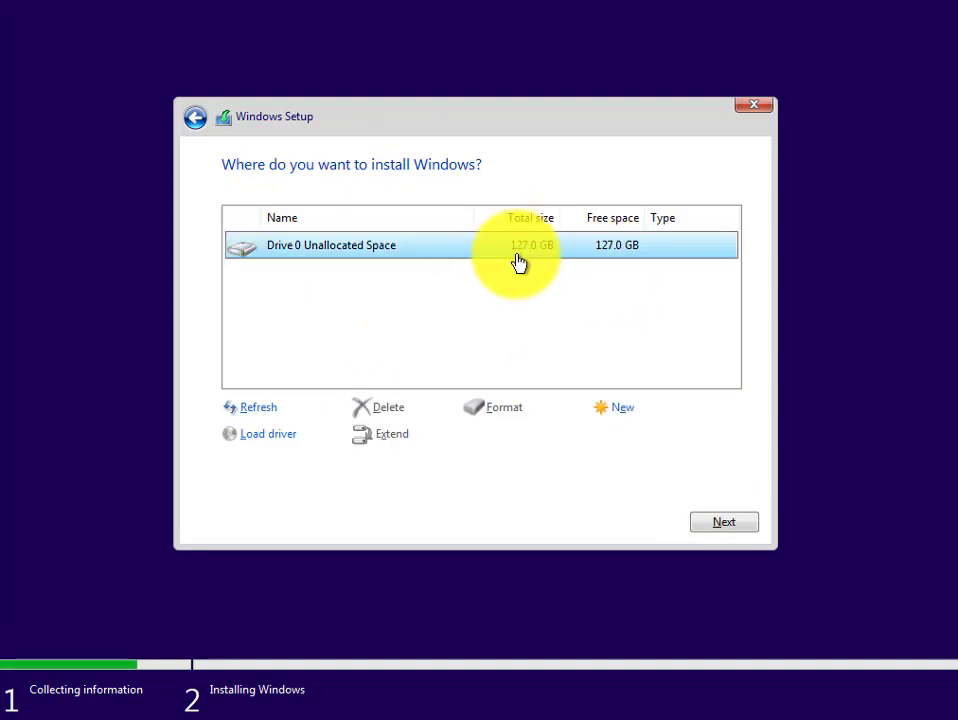
click(614, 408)
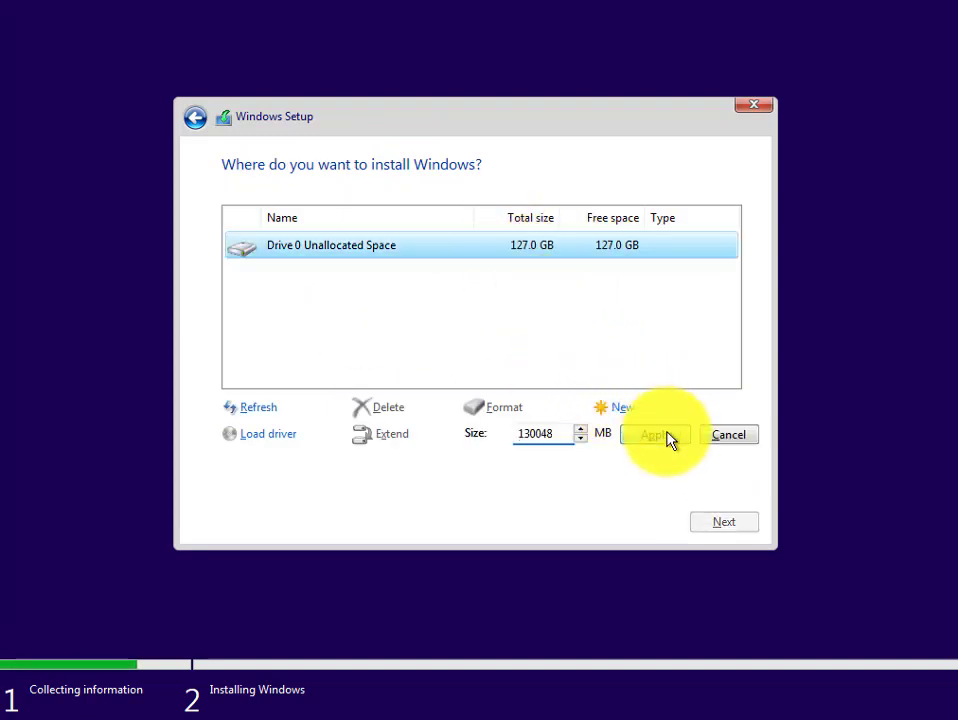
click(661, 438)
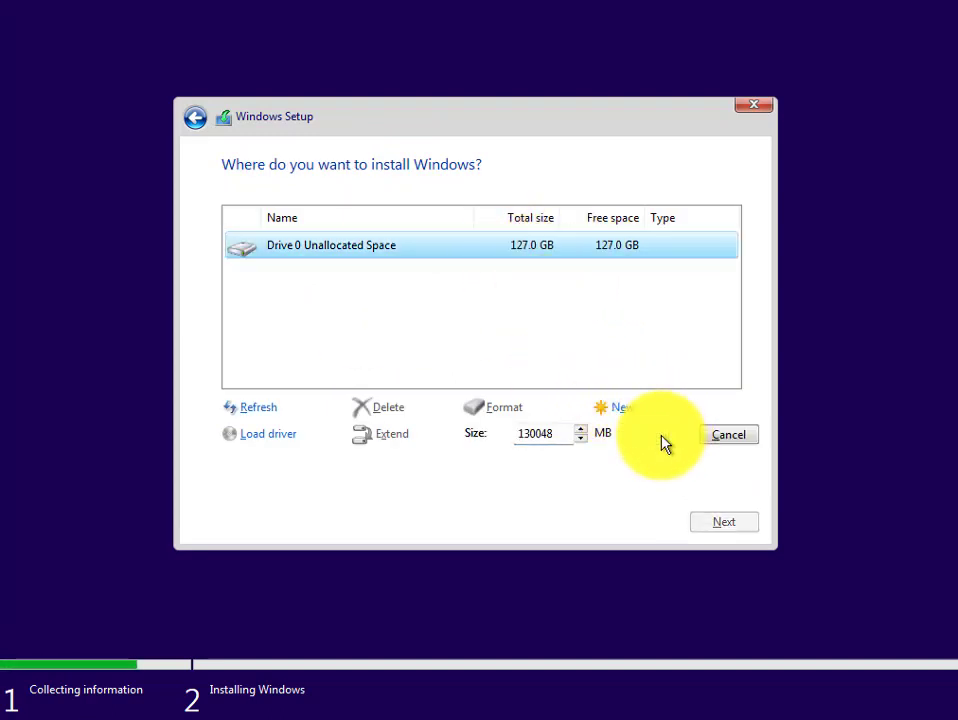
click(624, 444)
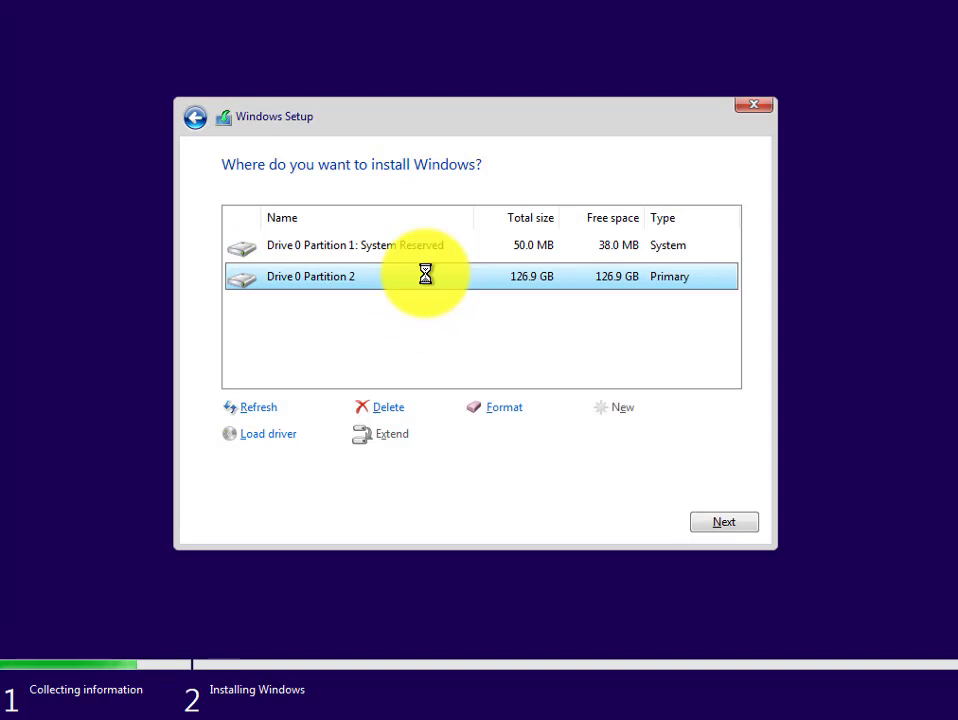
click(724, 523)
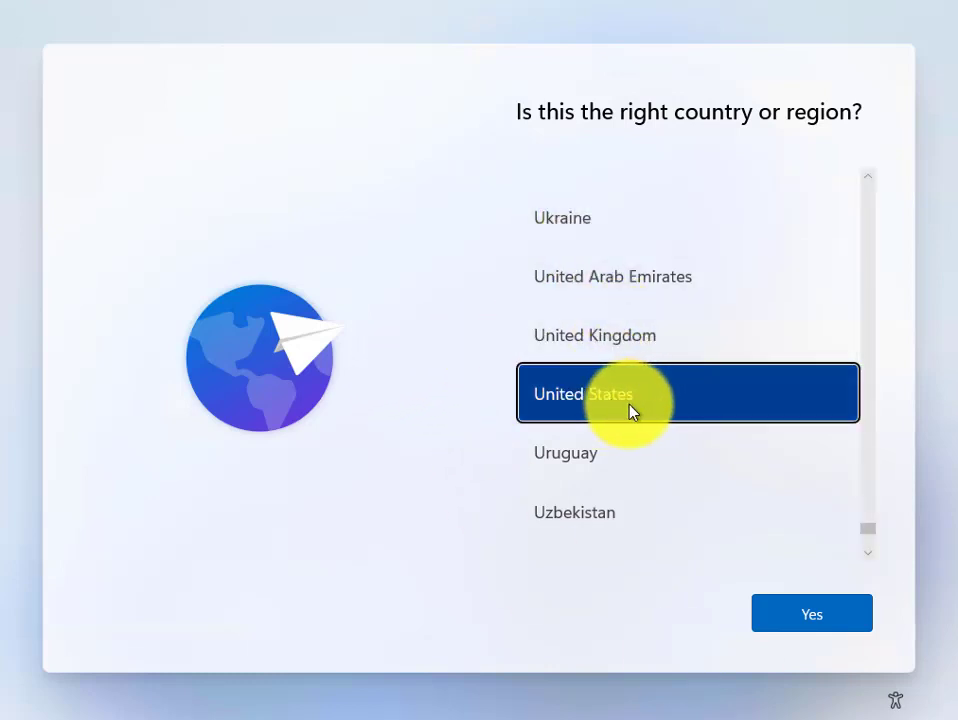
Step: Confirm United States as the region and the US keyboard, skipping a second layout
click(806, 615)
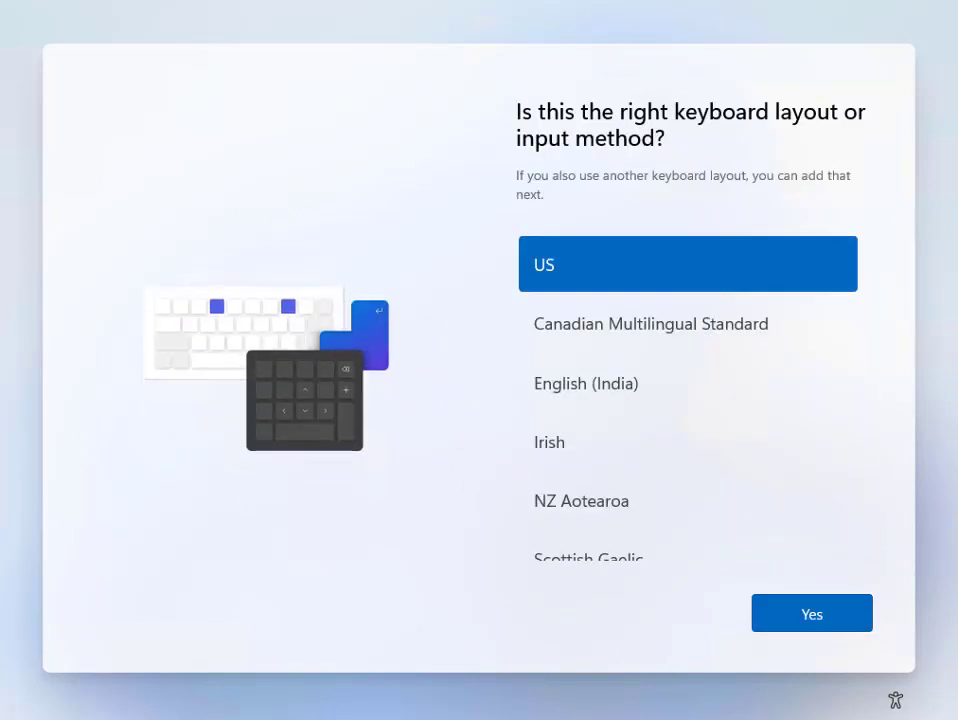
click(842, 613)
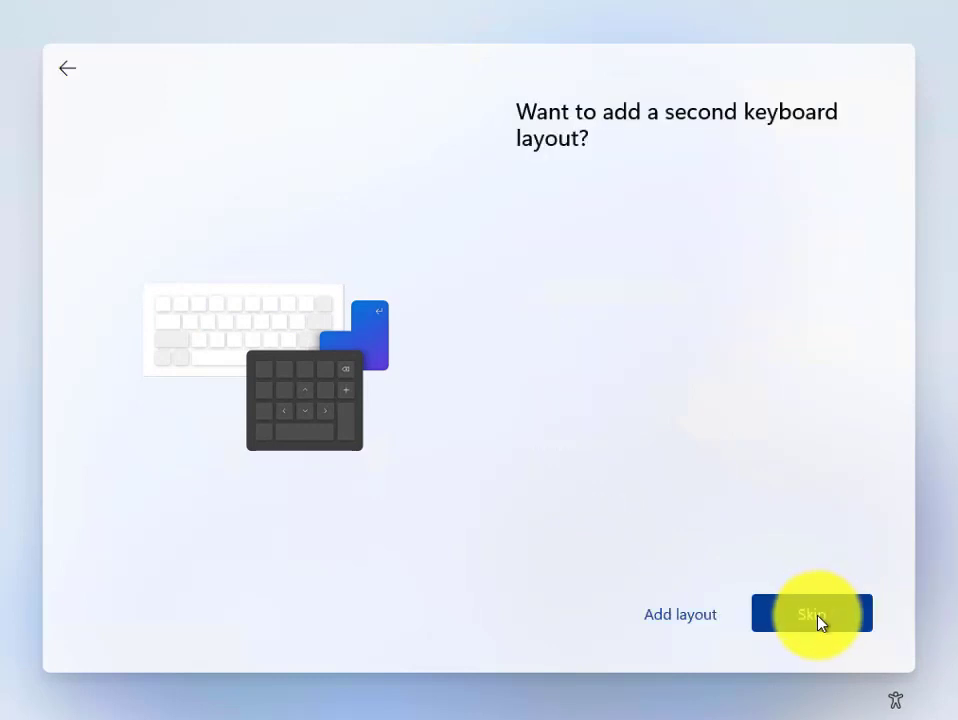
click(818, 622)
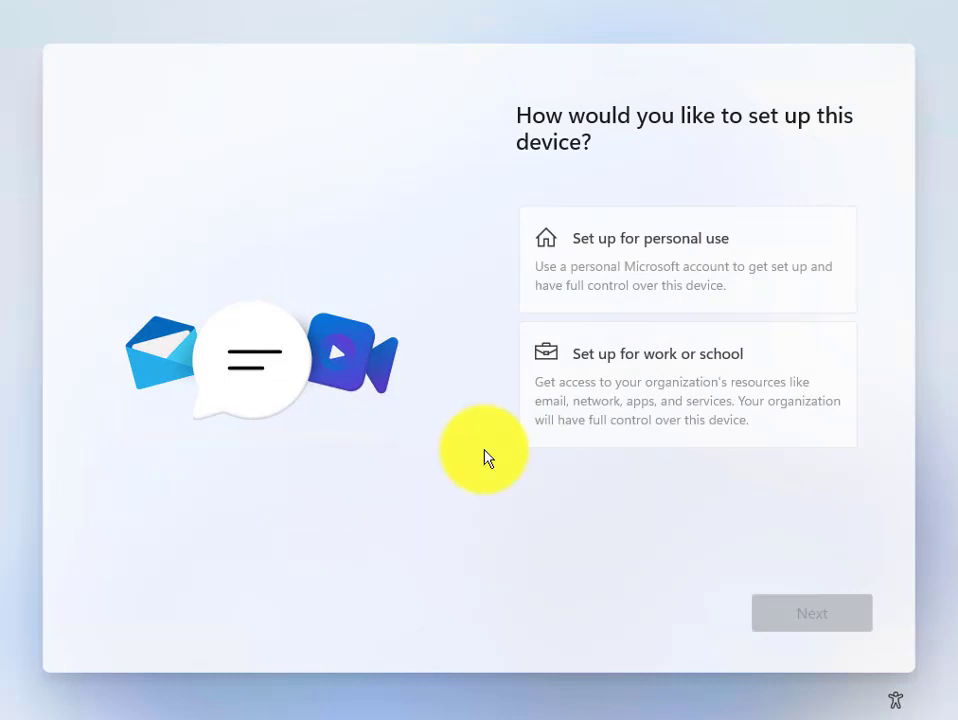
Step: Set up for personal use and sign in with the Microsoft account e-mail and password
click(658, 262)
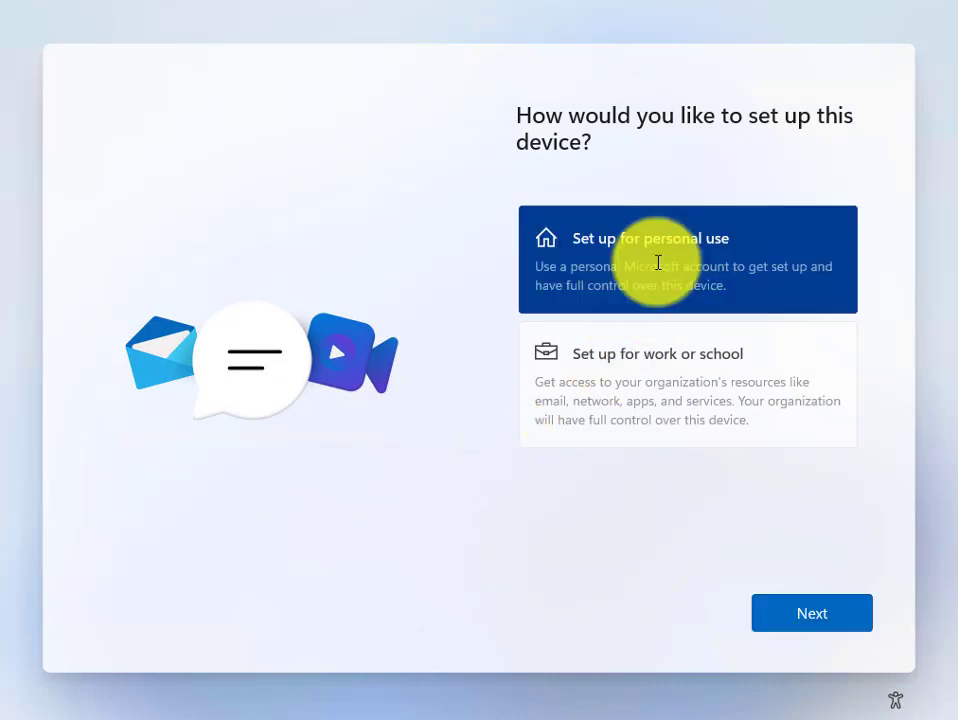
click(823, 614)
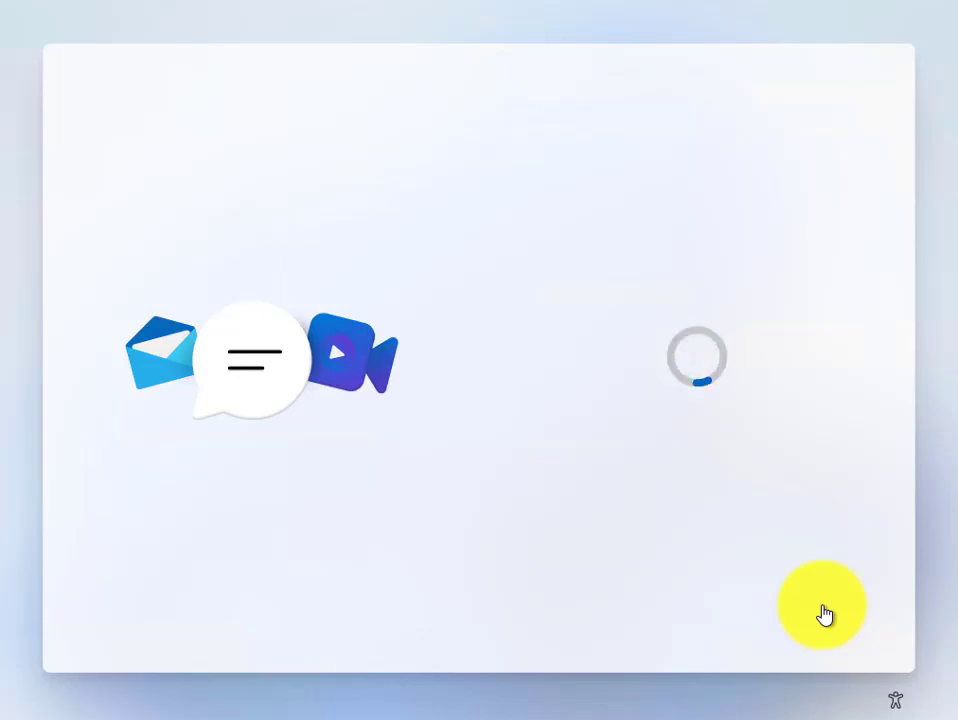
click(815, 618)
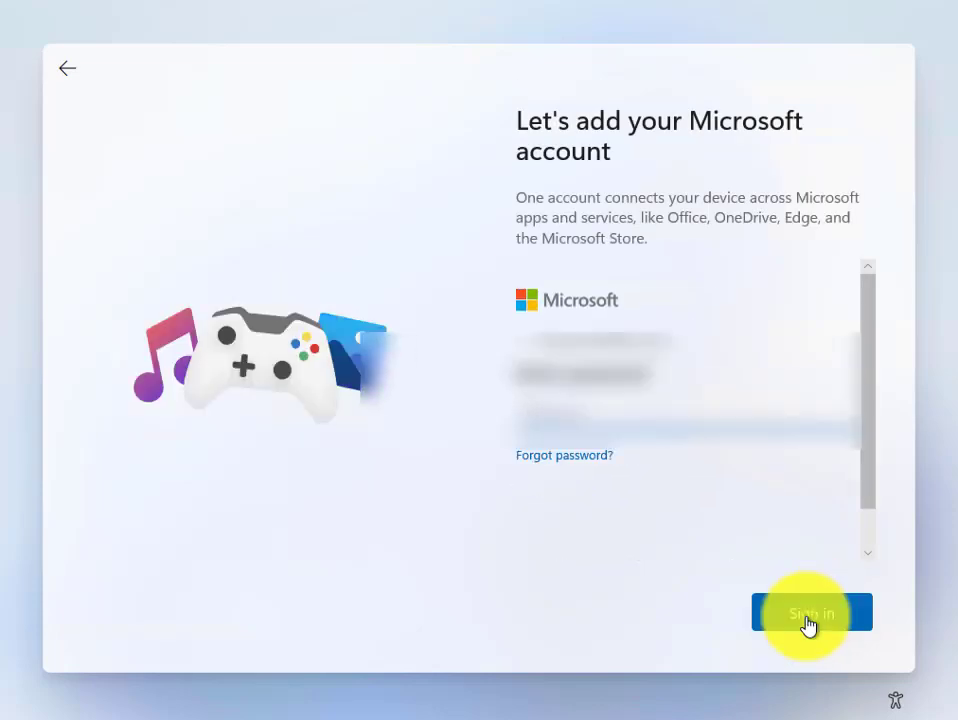
click(809, 620)
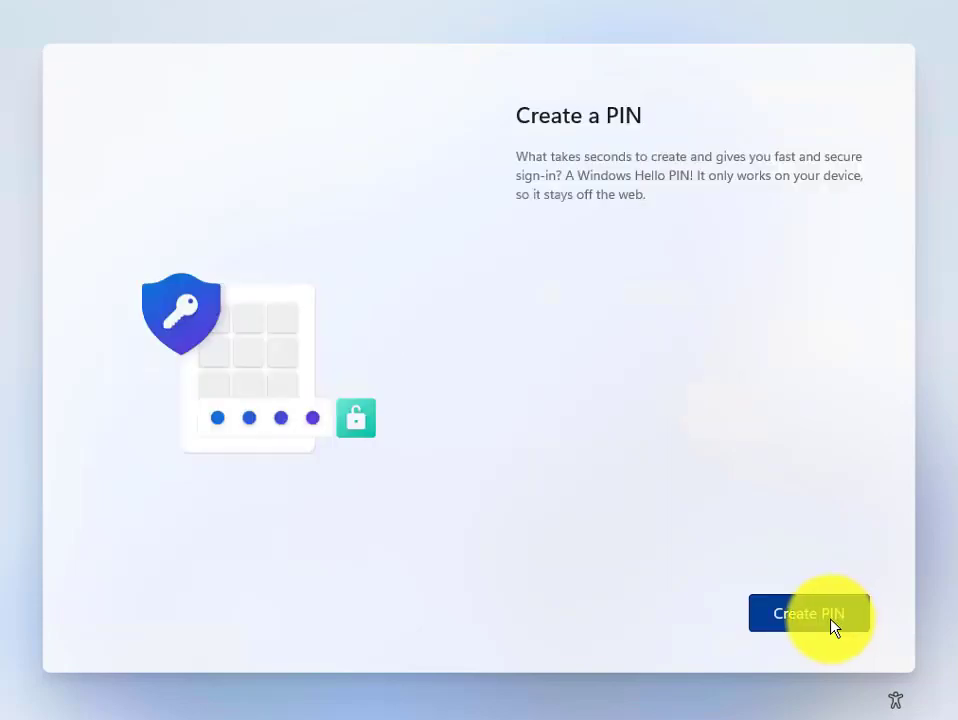
Step: Create and confirm a four-digit Windows Hello PIN
click(824, 626)
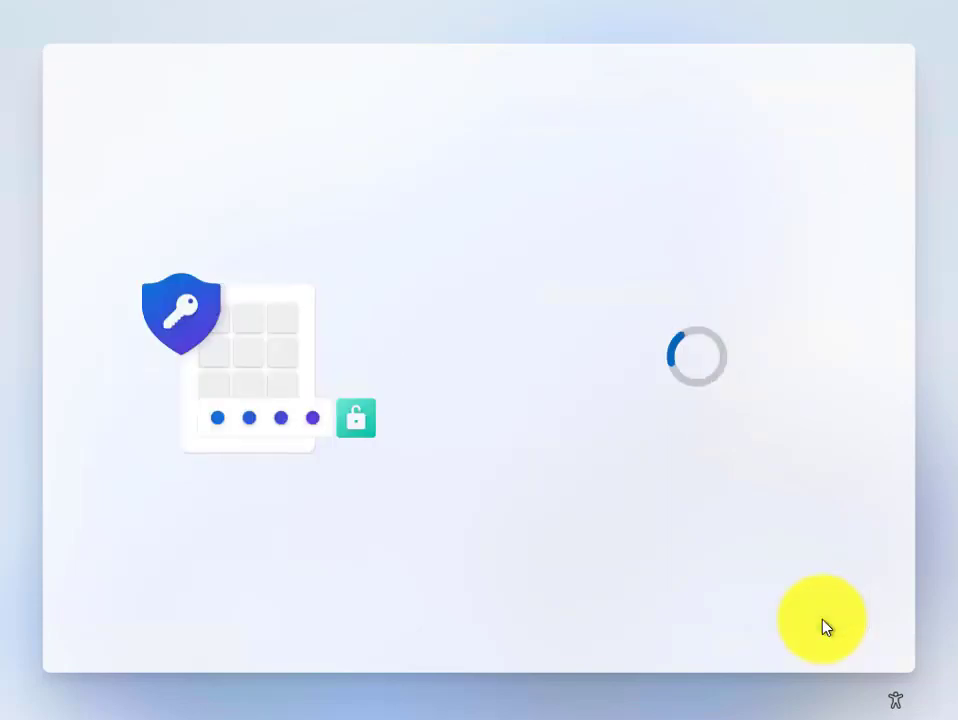
key(Tab)
text(12)
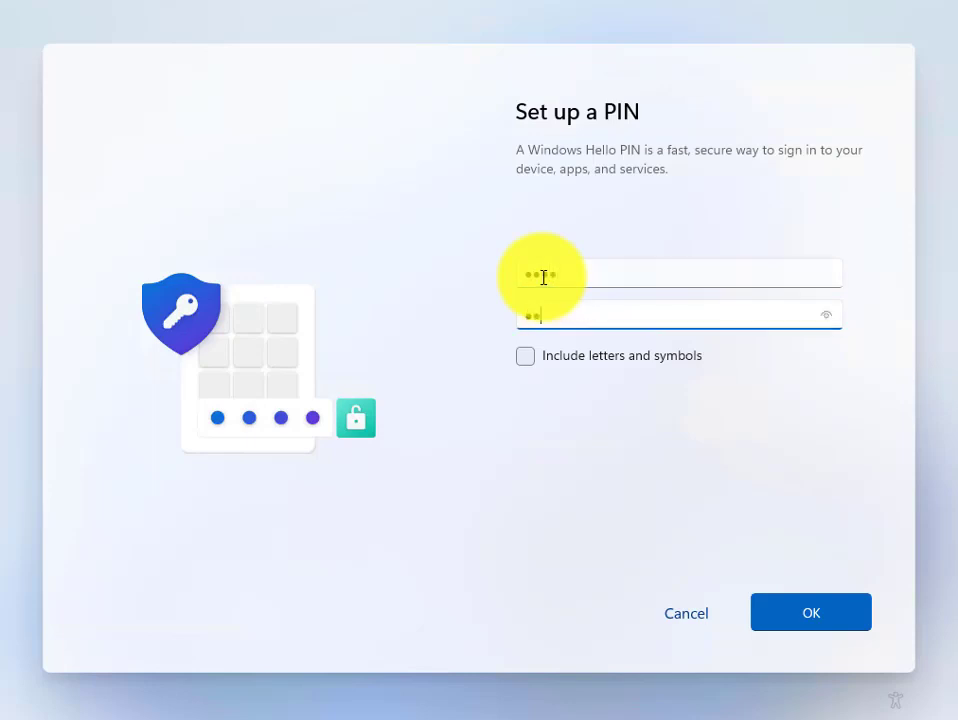
text(34)
click(815, 620)
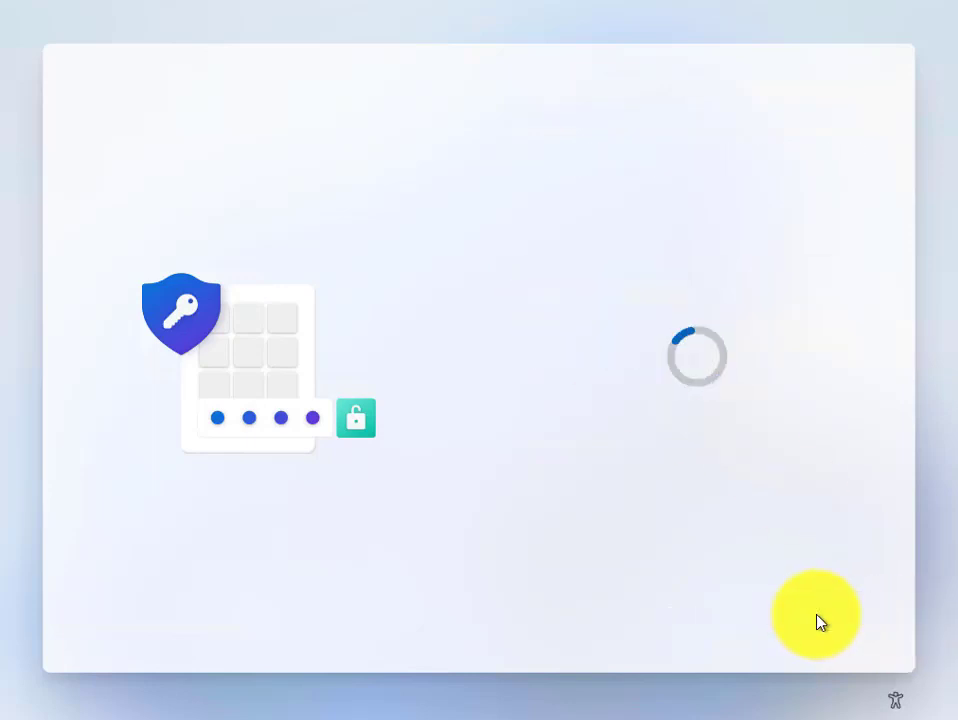
Step: Turn off location sharing and Find my device, then accept the privacy settings
click(540, 355)
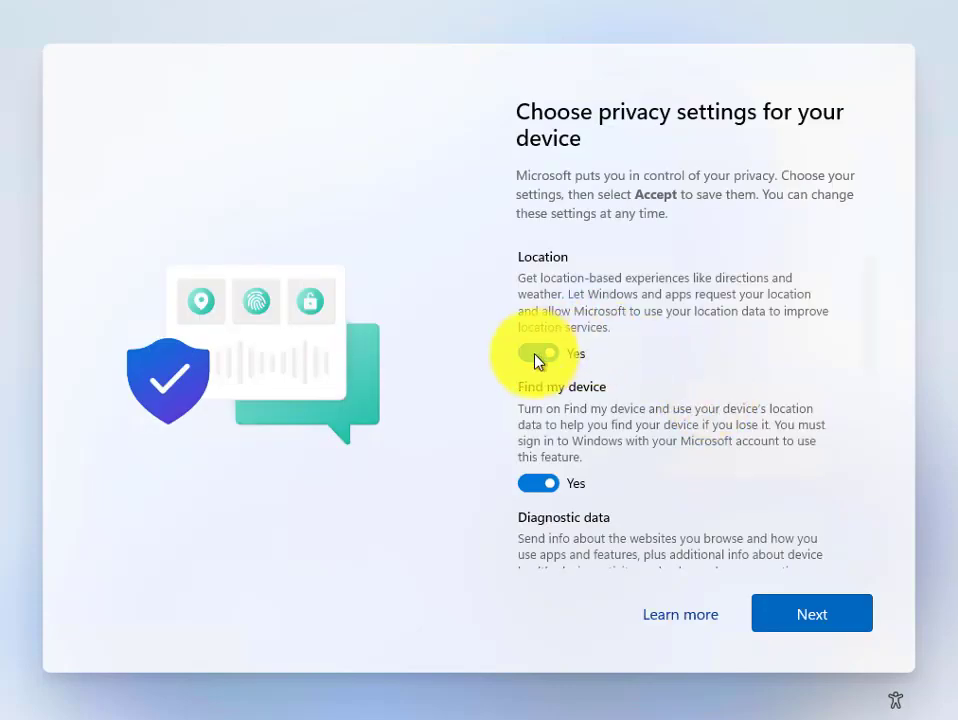
scroll(550, 413, down, 1)
click(537, 418)
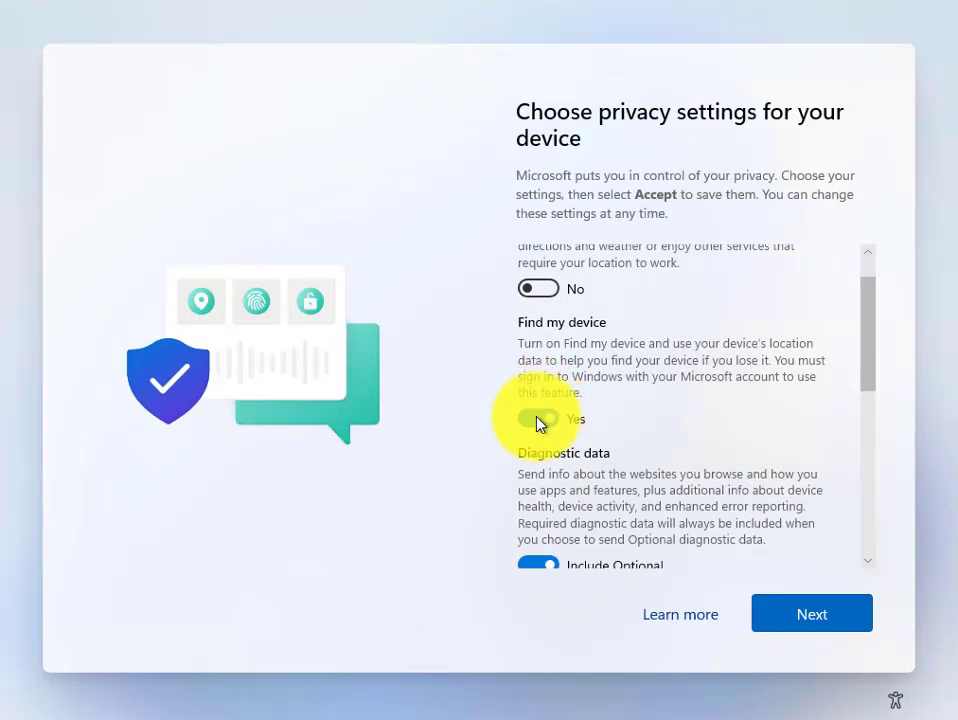
scroll(641, 437, down, 8)
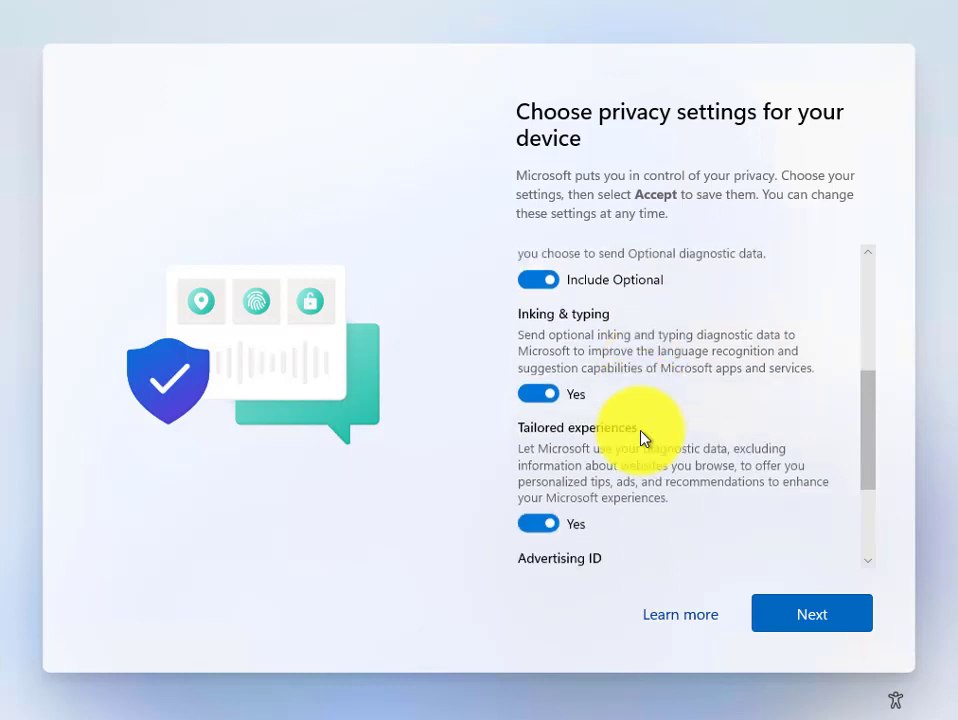
scroll(641, 437, down, 1)
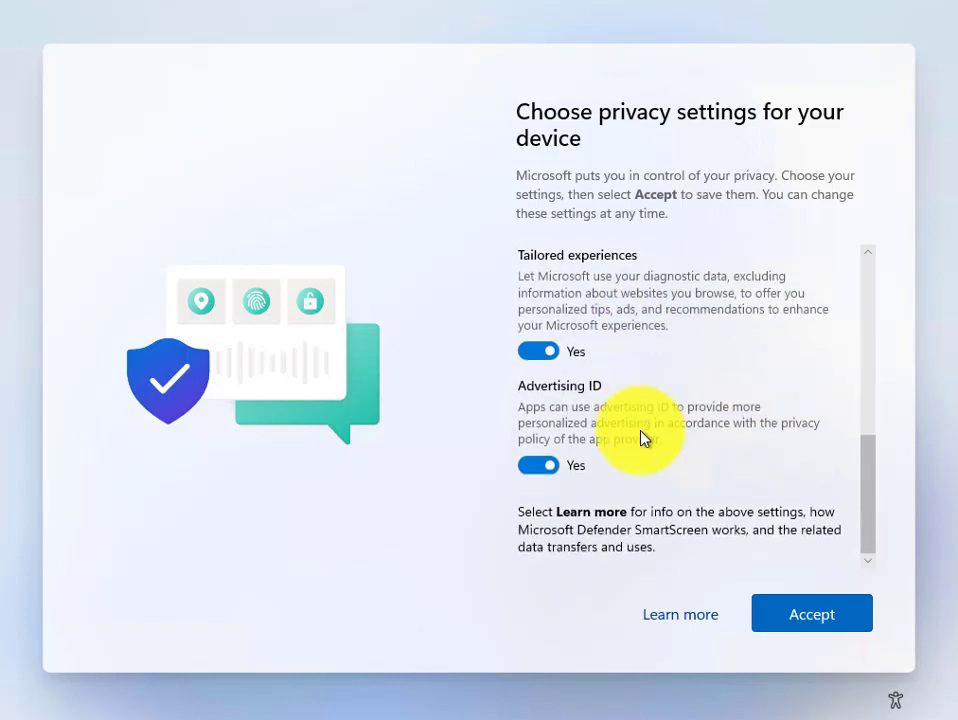
click(823, 622)
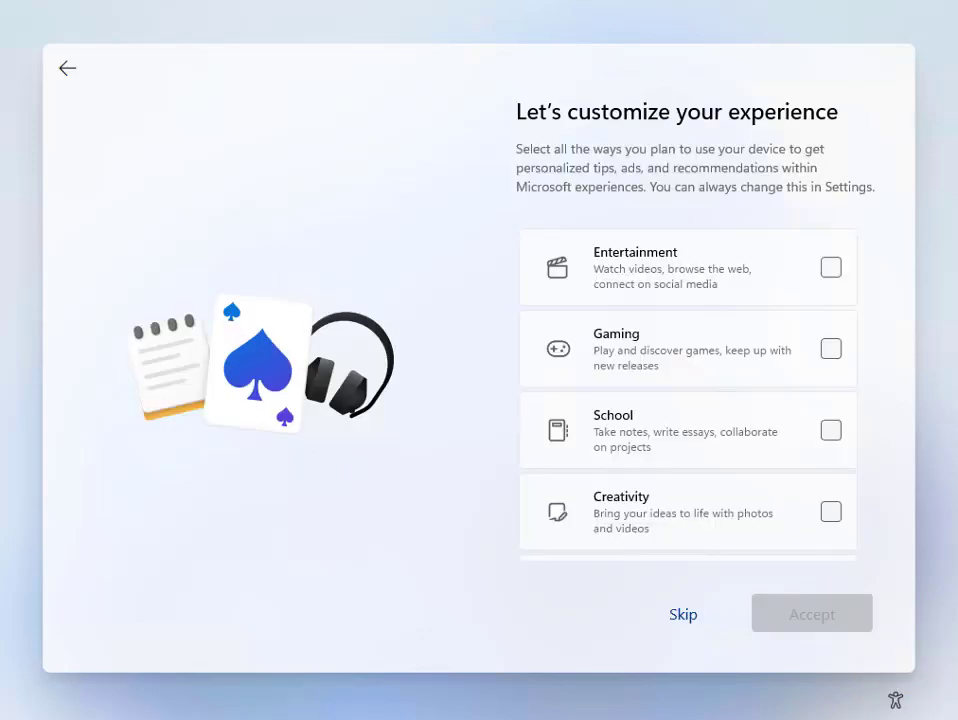
Step: Skip device-usage customization and choose 'Don't back up my files' for OneDrive
click(679, 617)
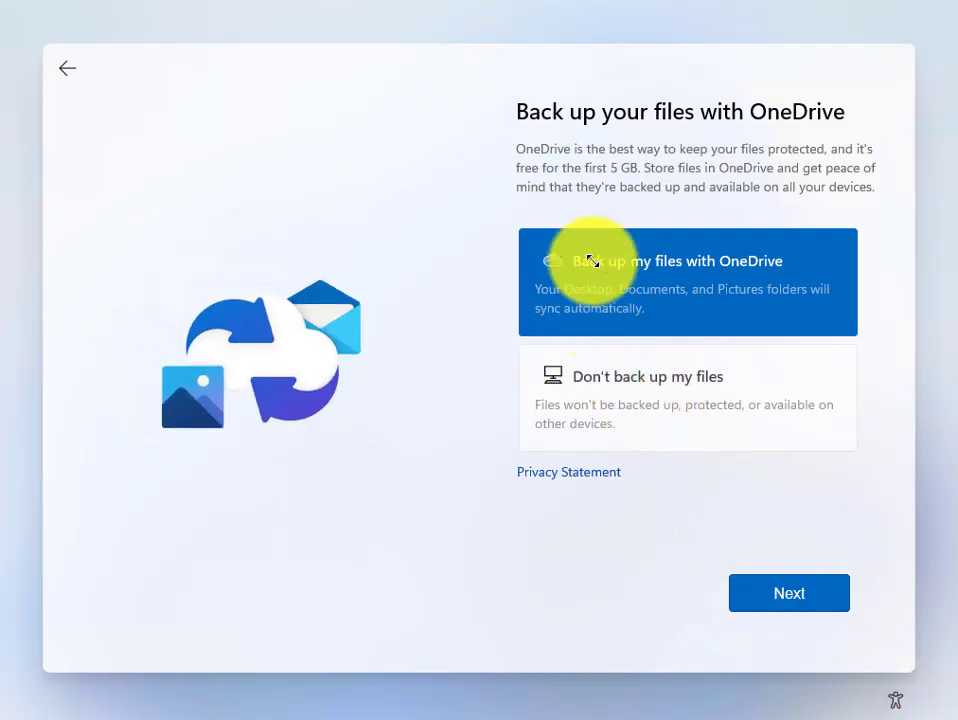
click(619, 398)
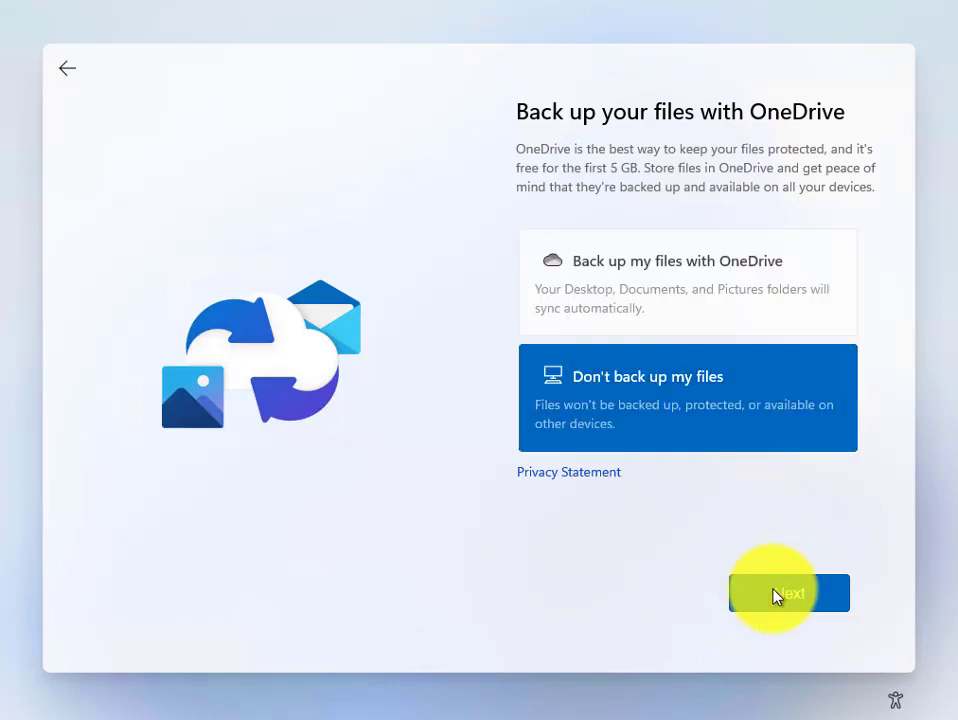
click(781, 597)
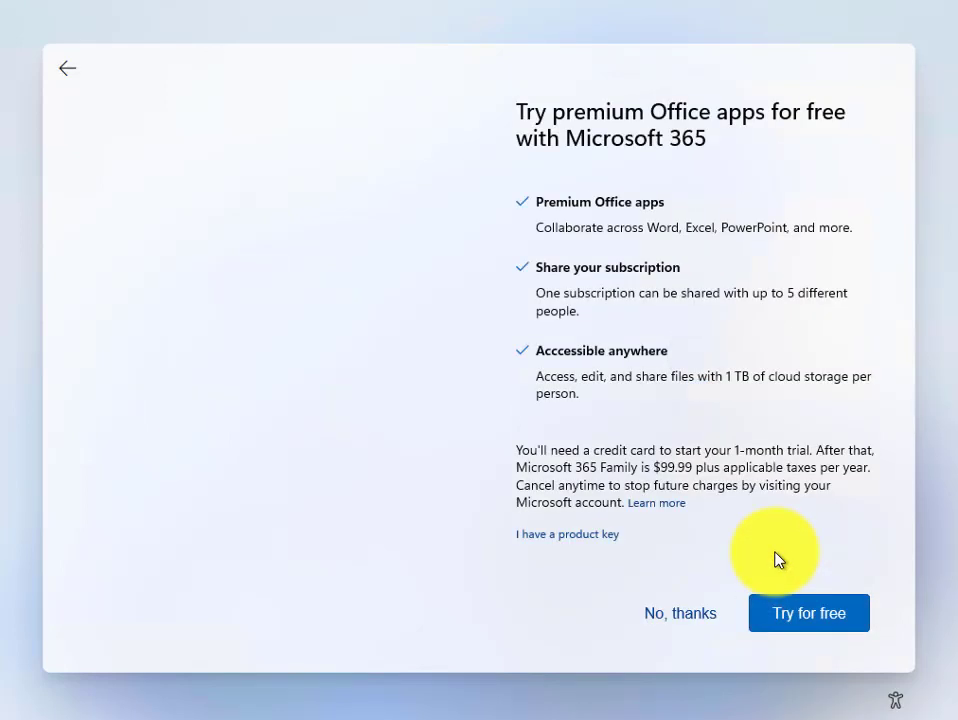
Step: Decline the Microsoft 365 trial offer with 'No, thanks'
click(712, 618)
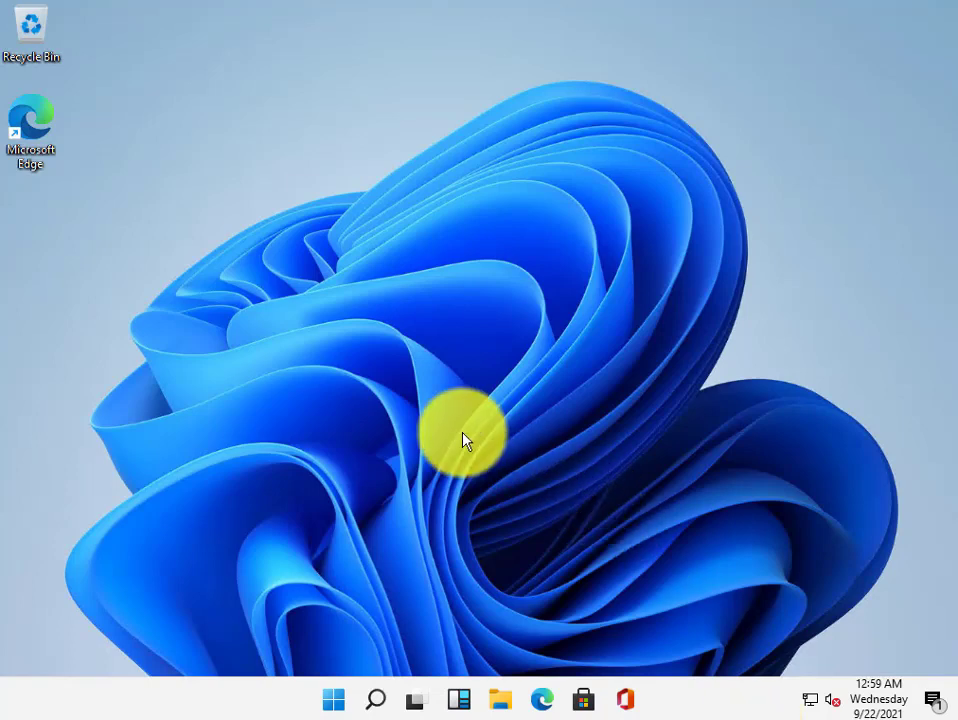
right_click(372, 268)
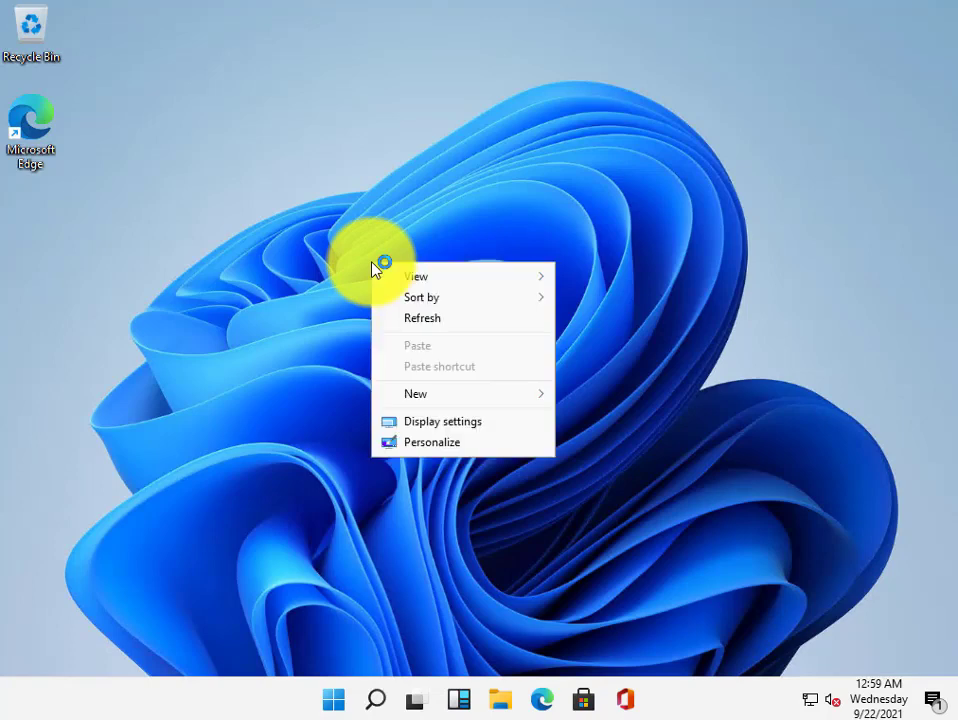
click(422, 318)
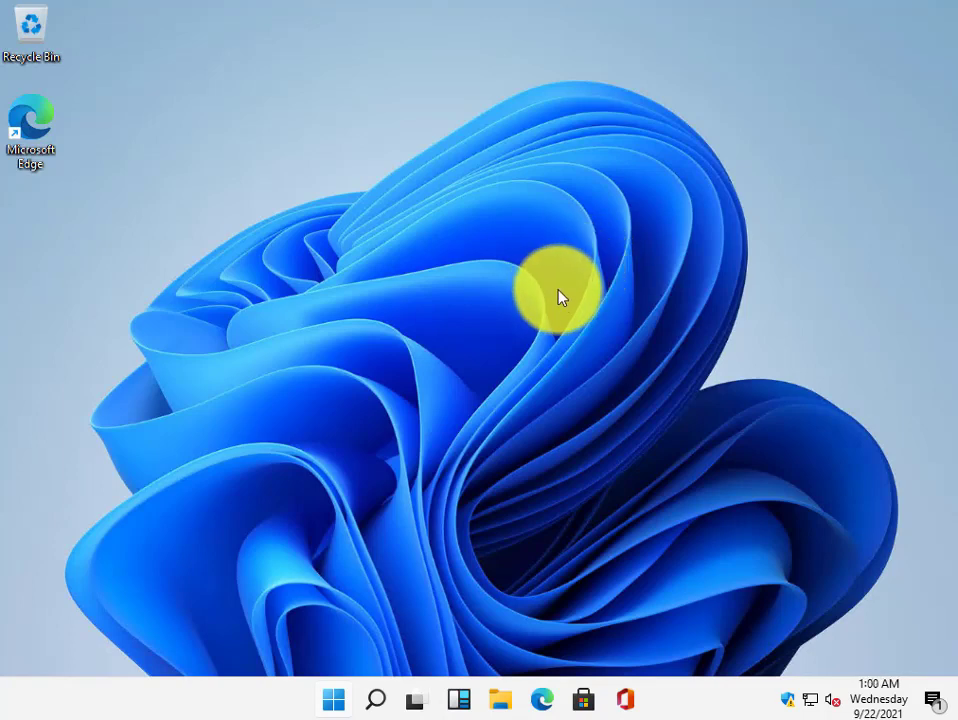
right_click(556, 287)
click(597, 341)
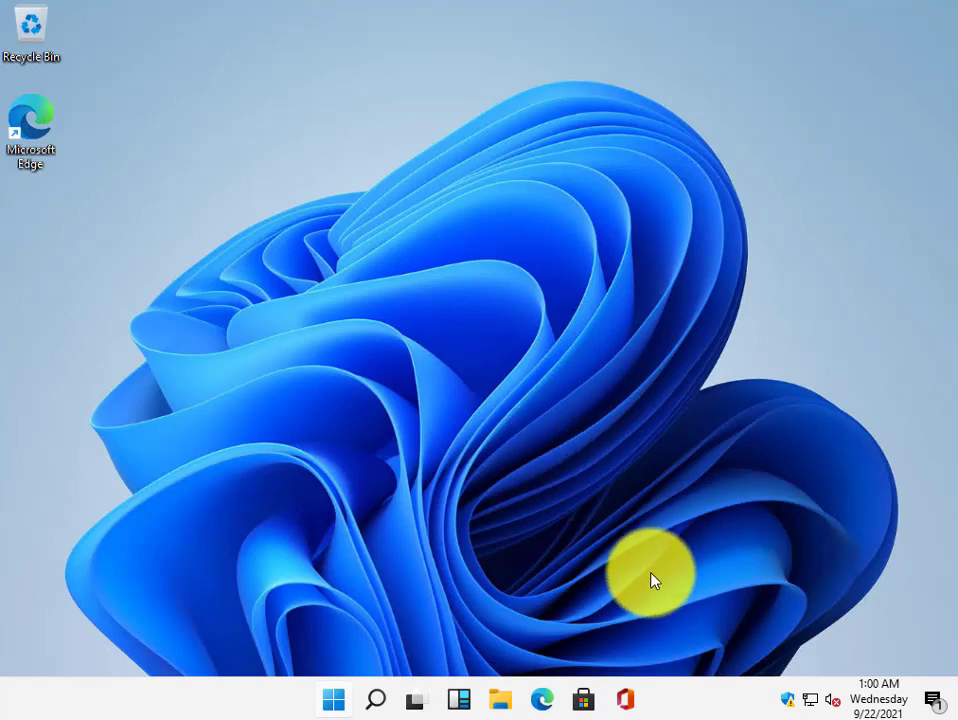
Step: Open File Explorer maximized and show the Properties of This PC
click(503, 700)
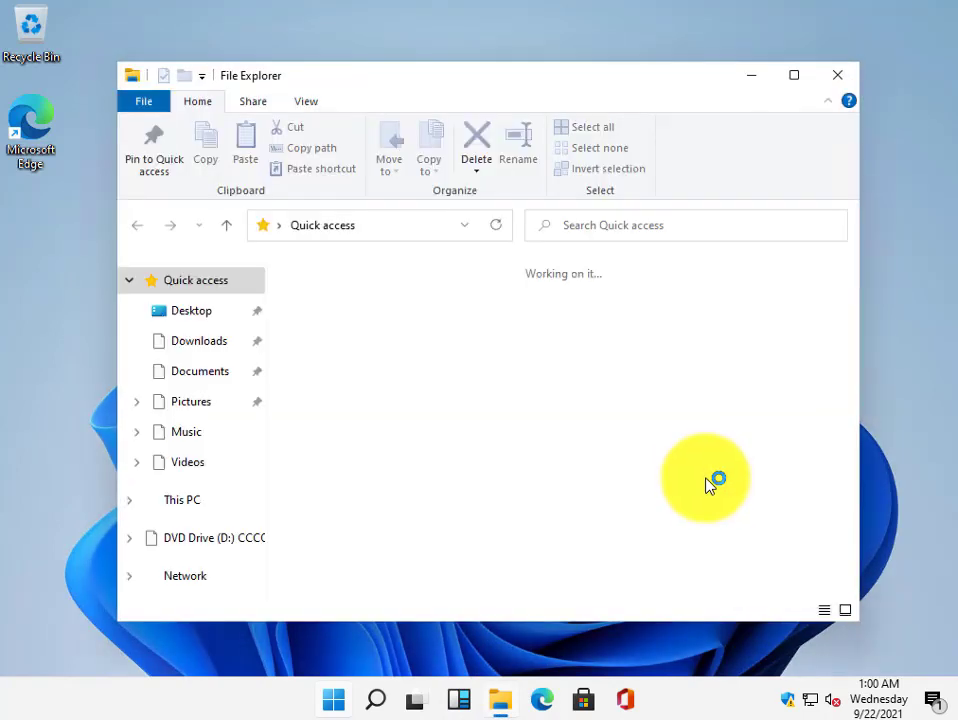
click(794, 76)
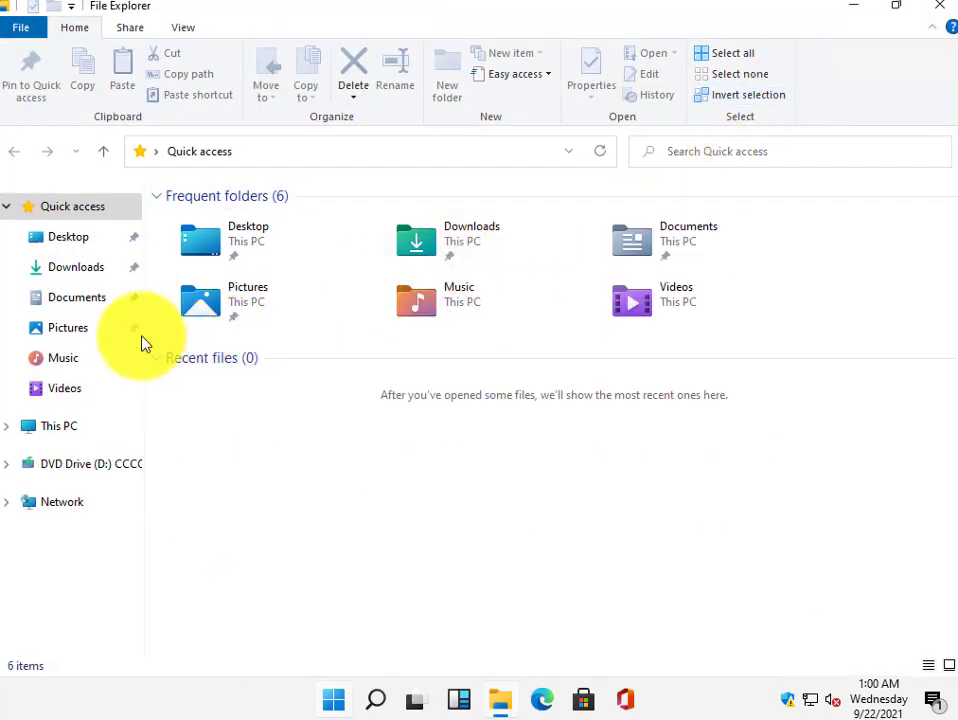
right_click(45, 428)
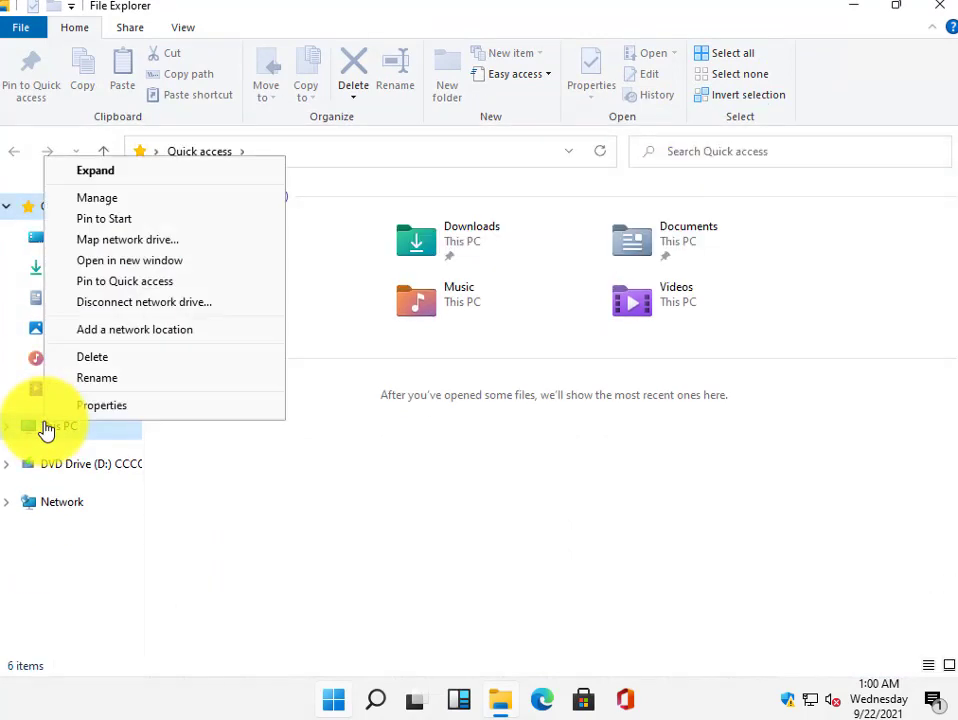
click(122, 413)
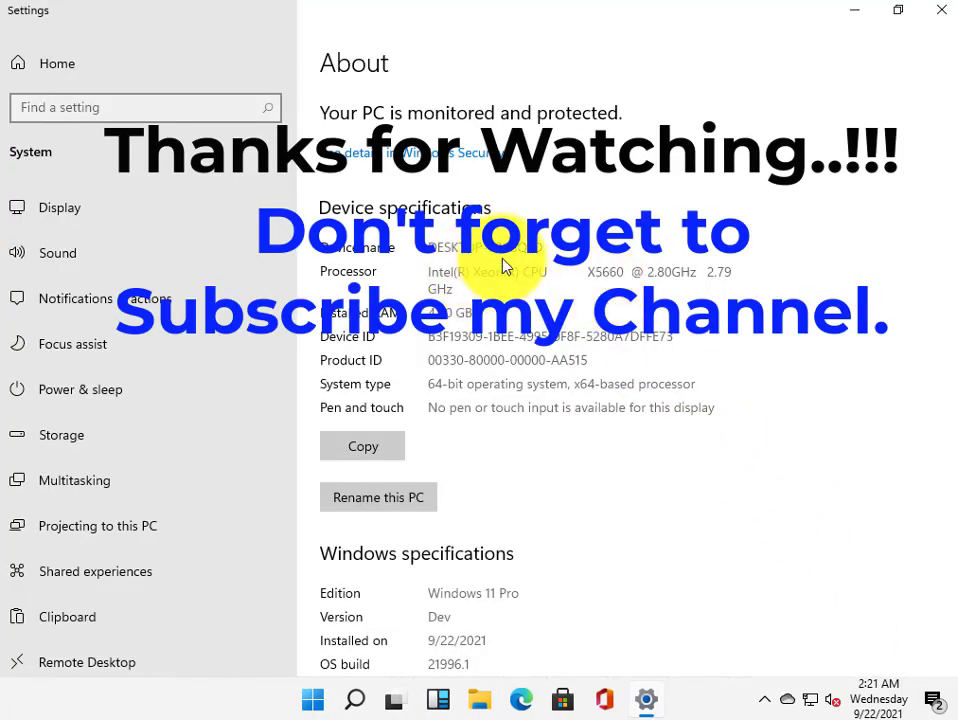
Step: Highlight the Windows 11 Pro edition under Windows specifications, then close Settings
scroll(512, 305, down, 4)
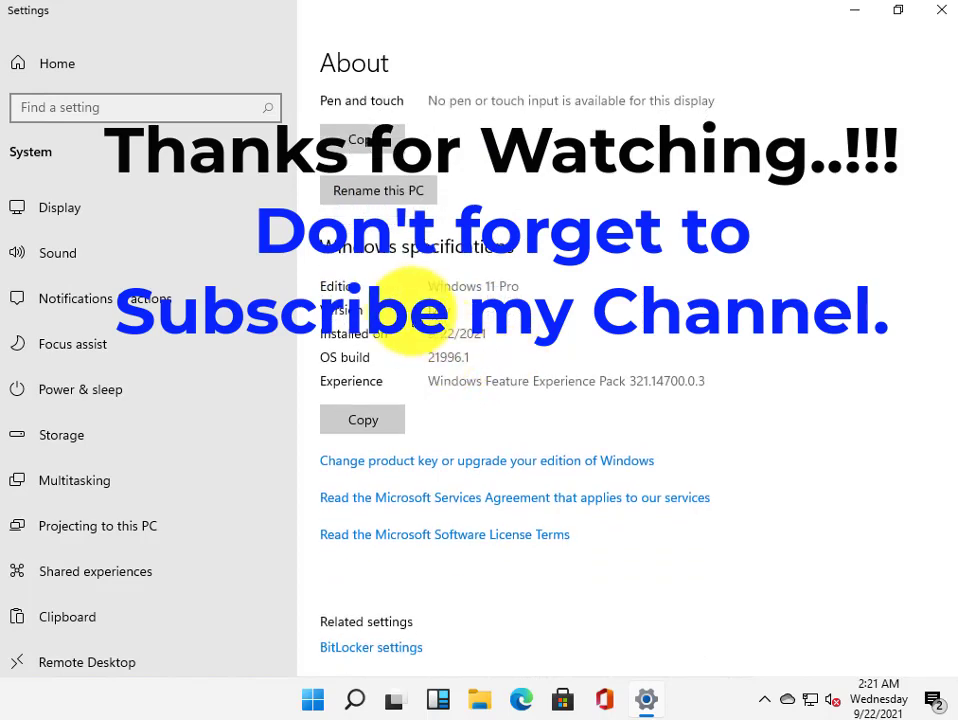
drag(428, 290, 316, 363)
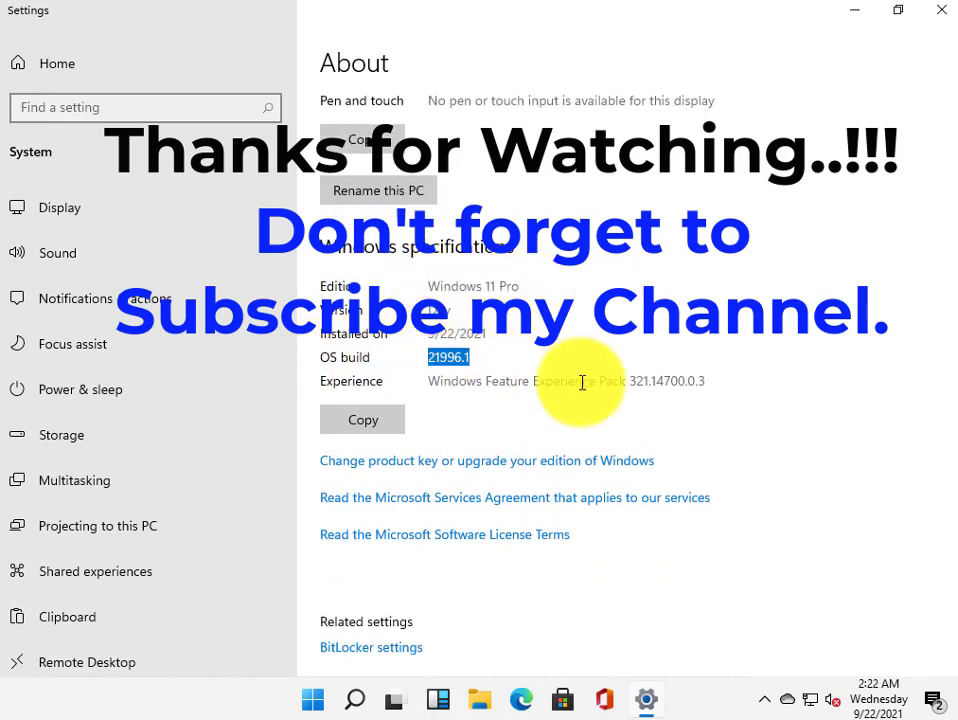
scroll(583, 383, up, 1)
scroll(583, 383, up, 3)
scroll(585, 390, up, 2)
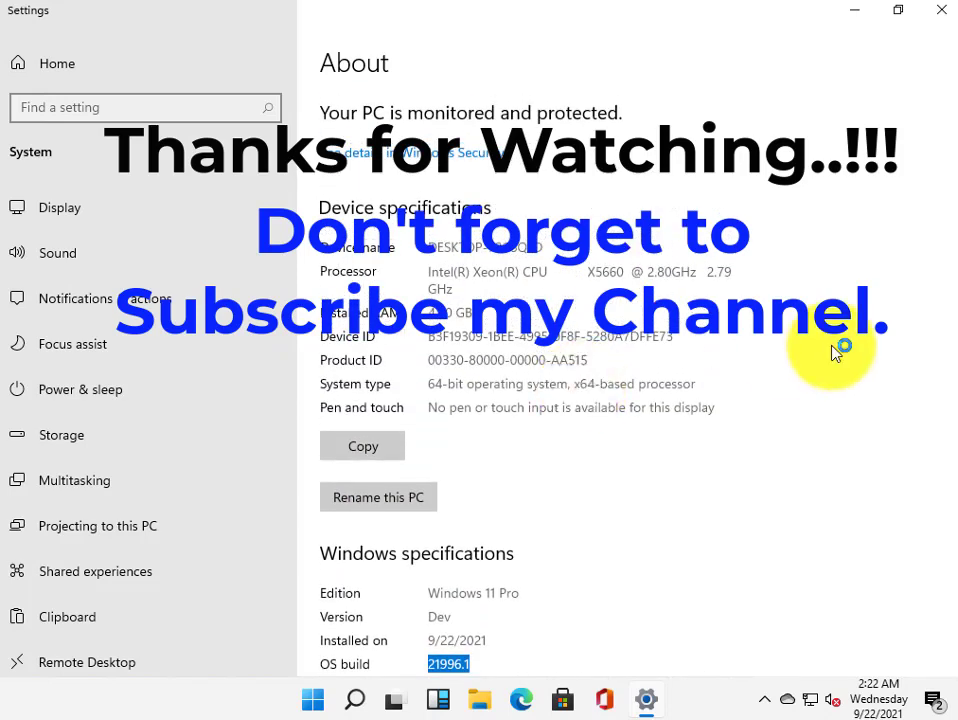
click(942, 12)
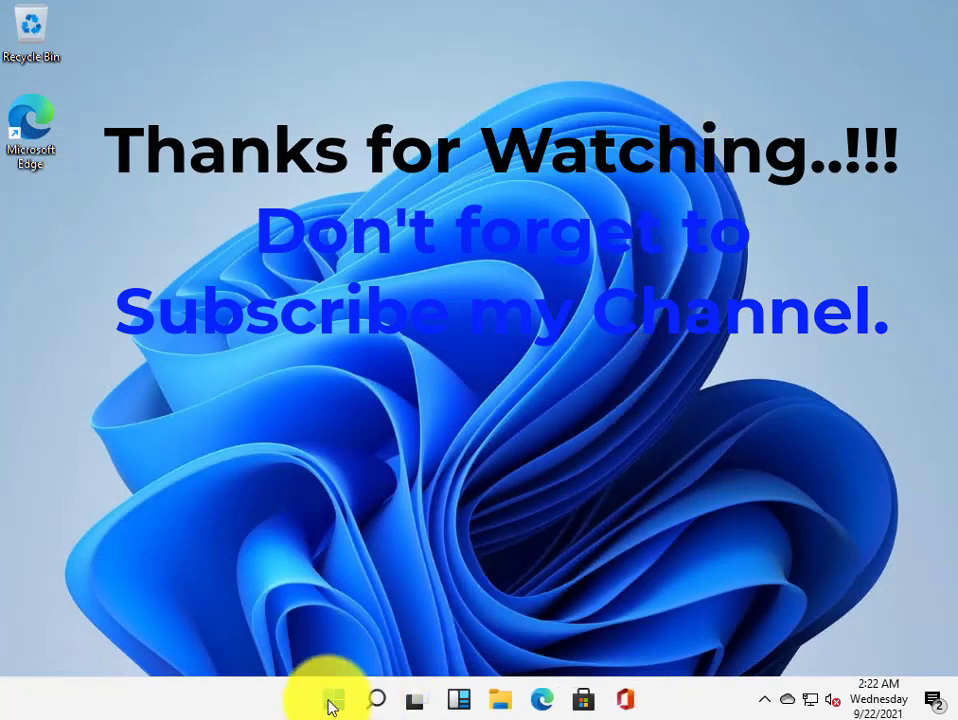
Step: Glance at the Start menu and Widgets board, then launch File Explorer from the taskbar
click(329, 700)
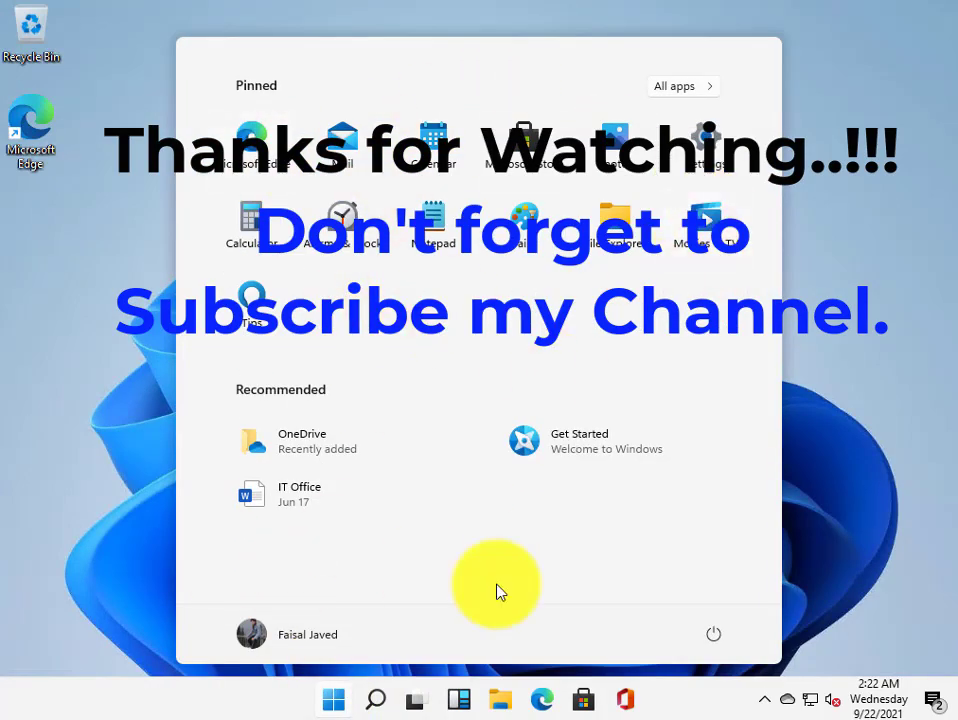
click(460, 702)
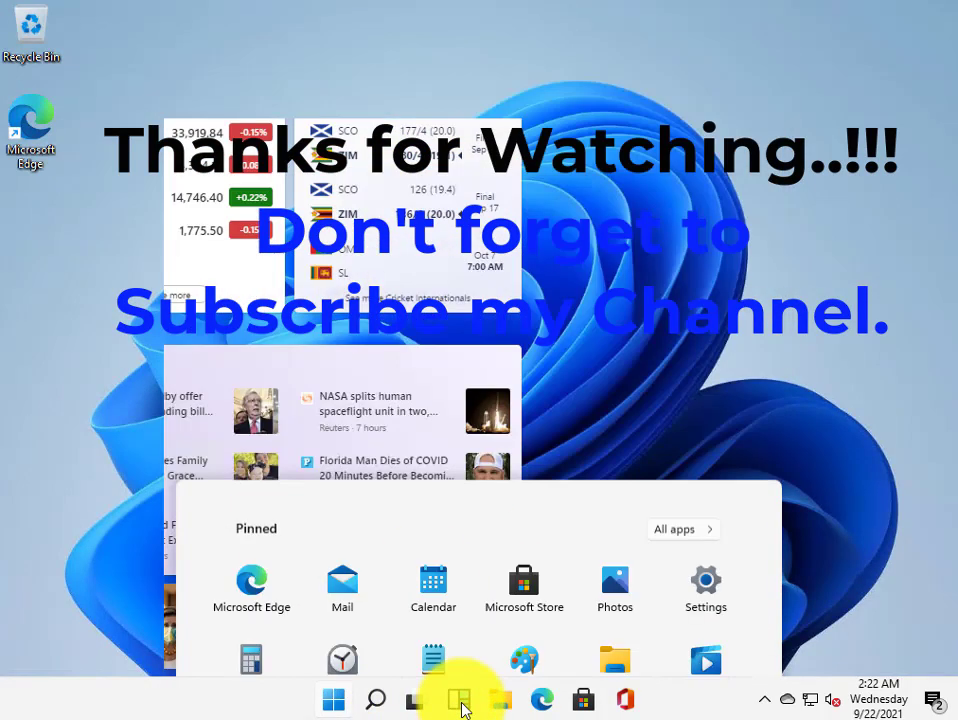
click(460, 702)
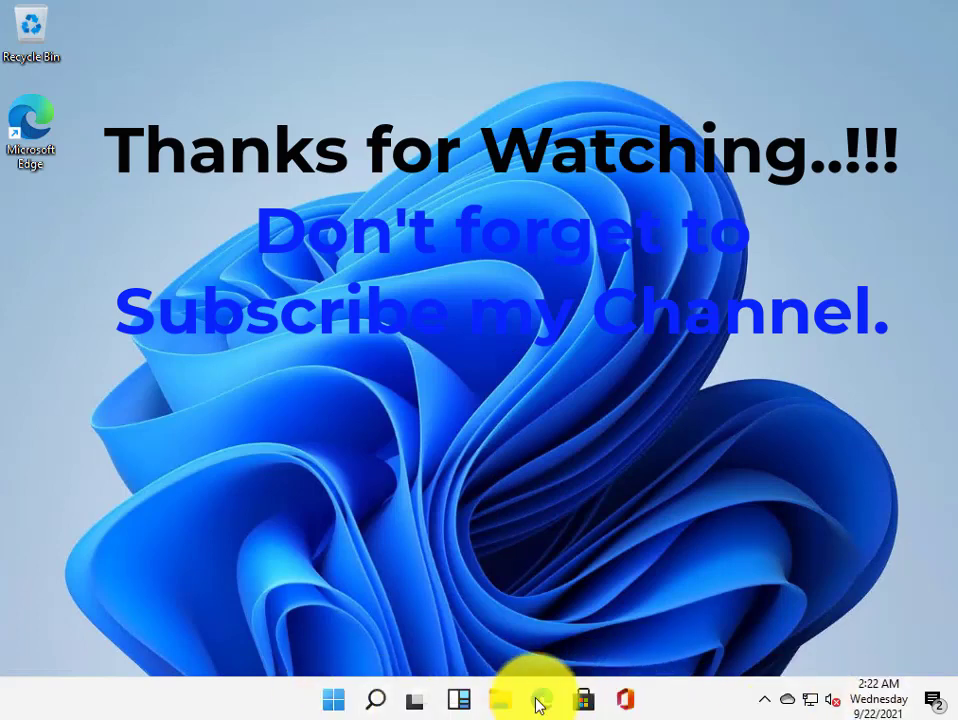
click(505, 702)
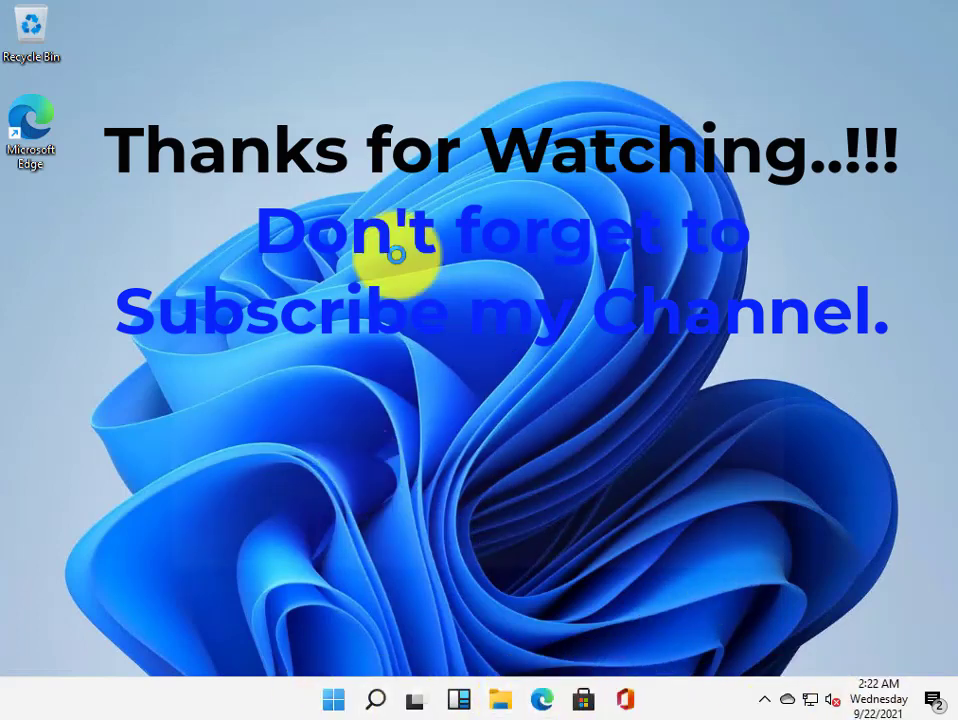